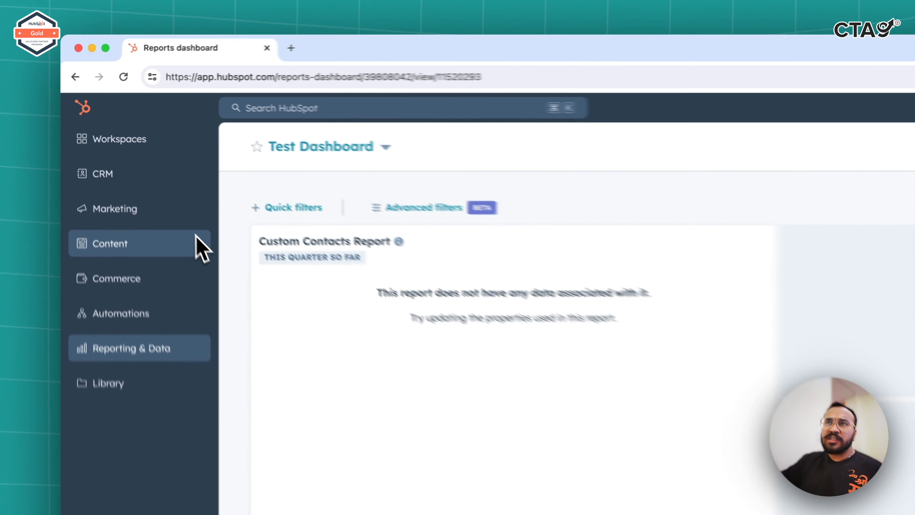
Go to the blog posts list and open Blog Post7 for editing.
mouse_move(144, 176)
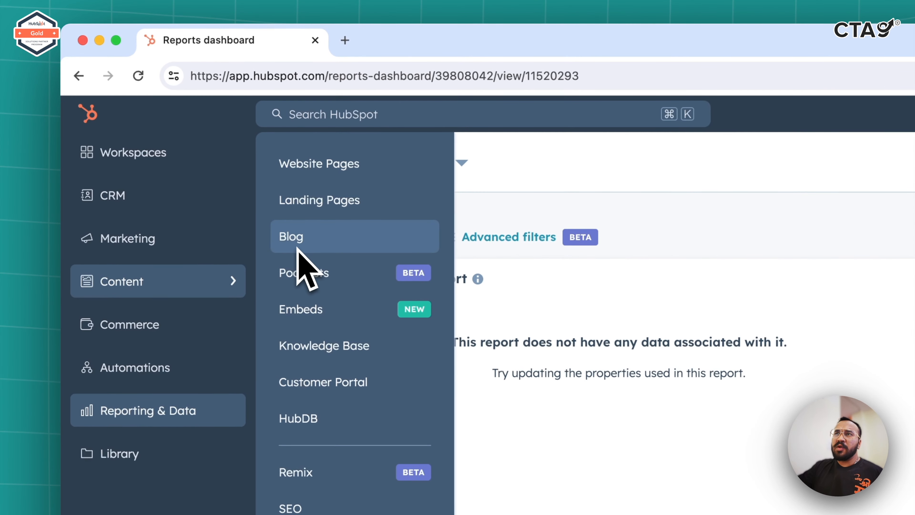
left_click(292, 245)
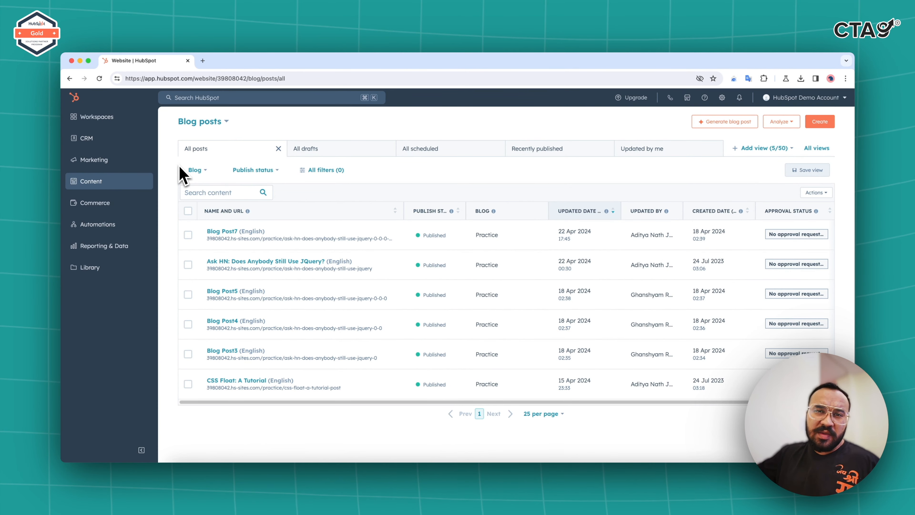
mouse_move(327, 235)
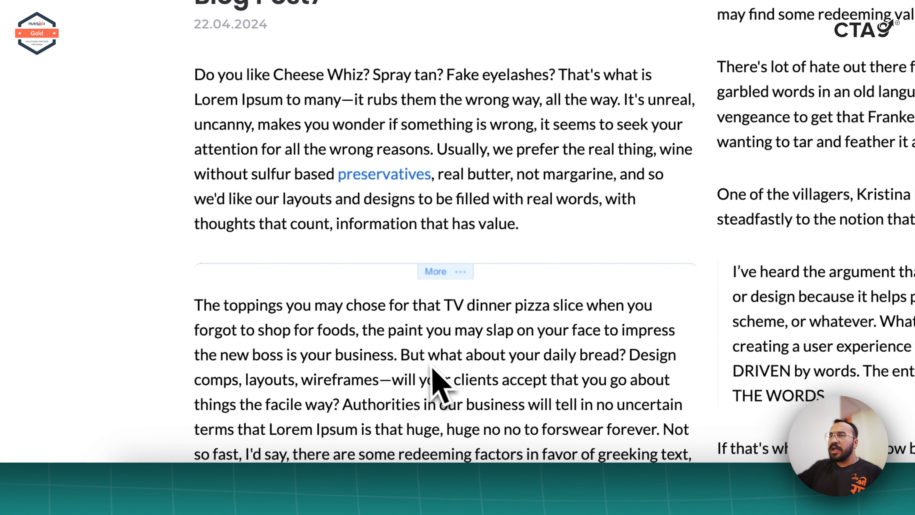
Insert empty space in the post body after the sentence ending "the new boss is your business.".
left_click(396, 355)
key("Return")
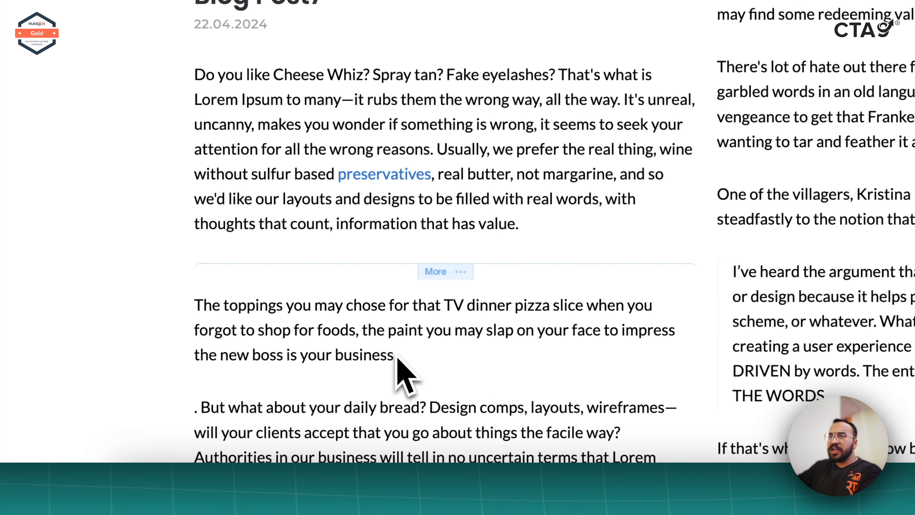
key("BackSpace")
left_click(396, 355)
key("Return")
key("Return")
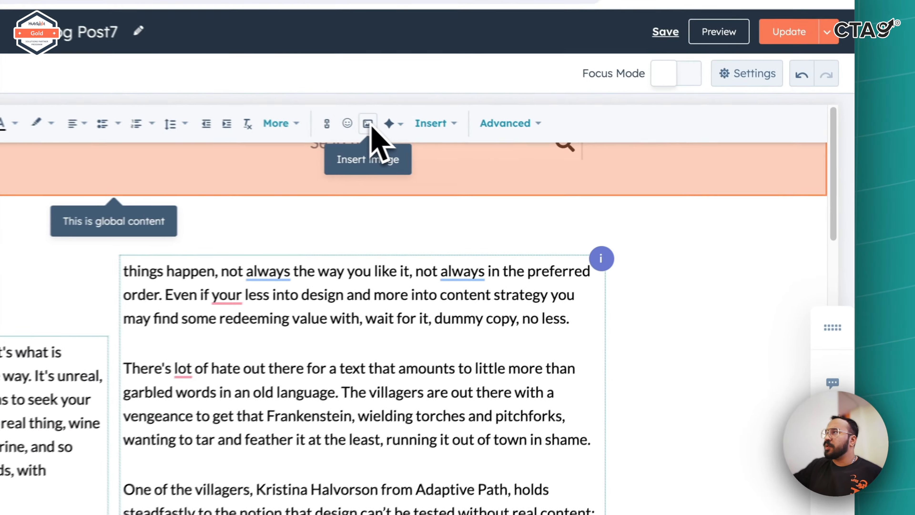
Start inserting an image at the new blank line and choose to design it with Canva.
left_click(599, 148)
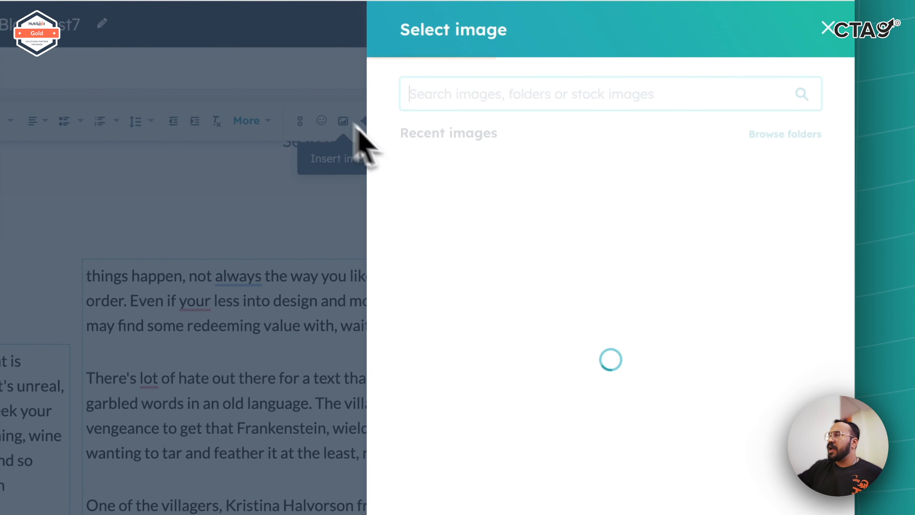
mouse_move(527, 263)
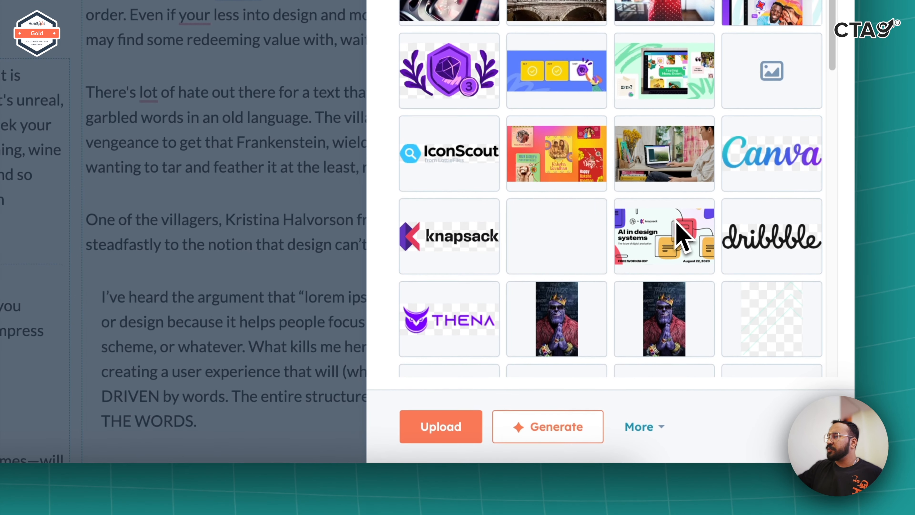
left_click(650, 443)
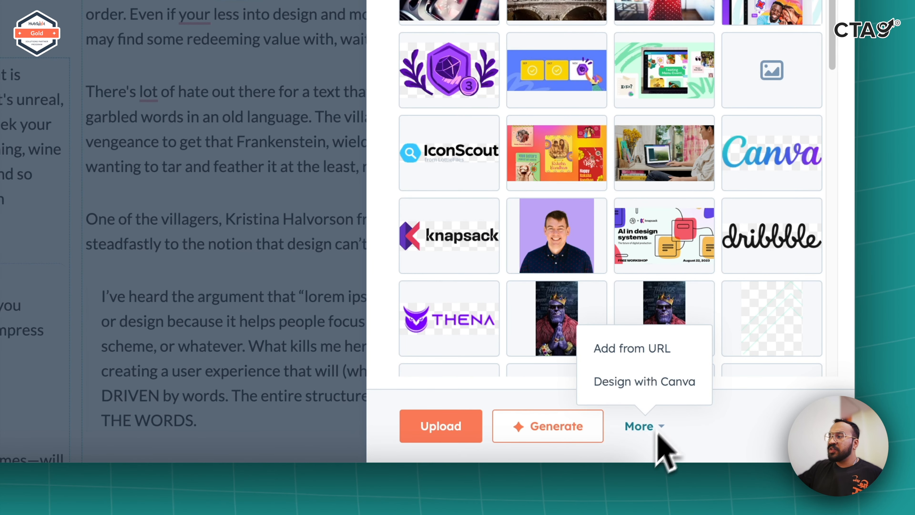
left_click(679, 382)
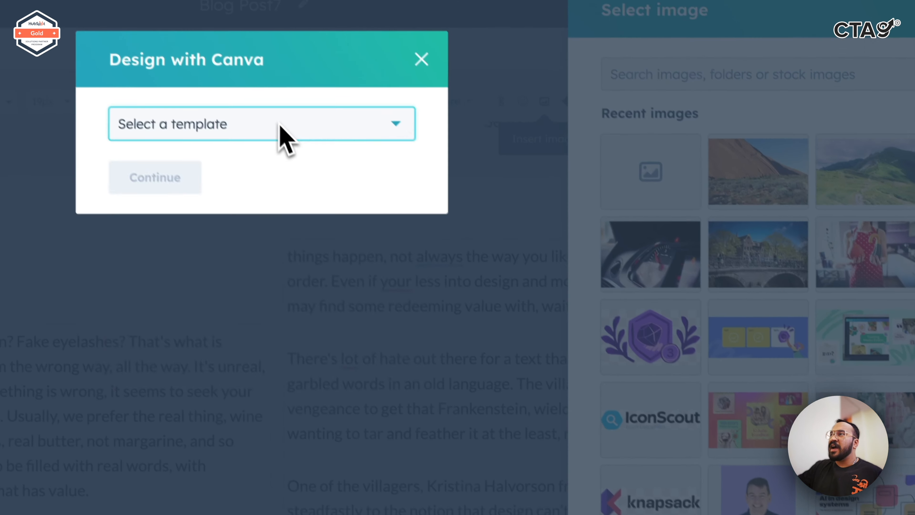
Select the Poster (18 × 24 in) template size and open the Canva design.
left_click(280, 124)
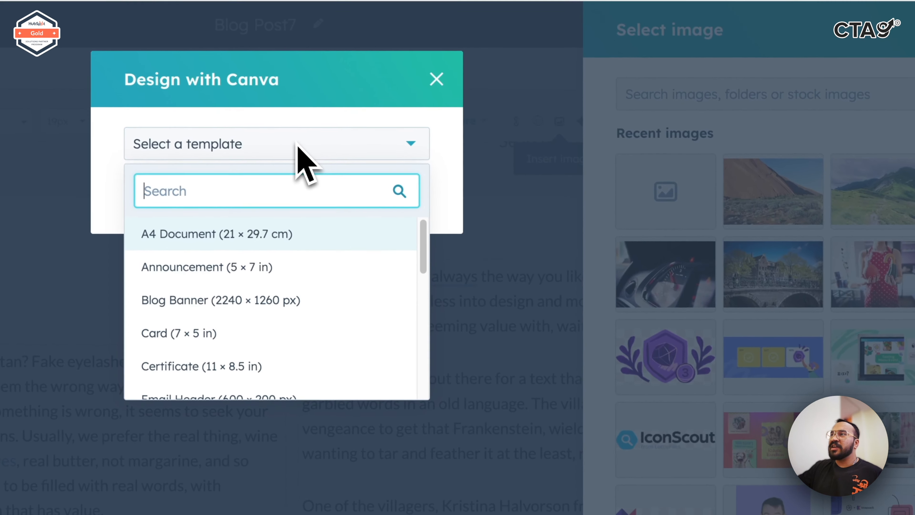
scroll(270, 284, "down", 10)
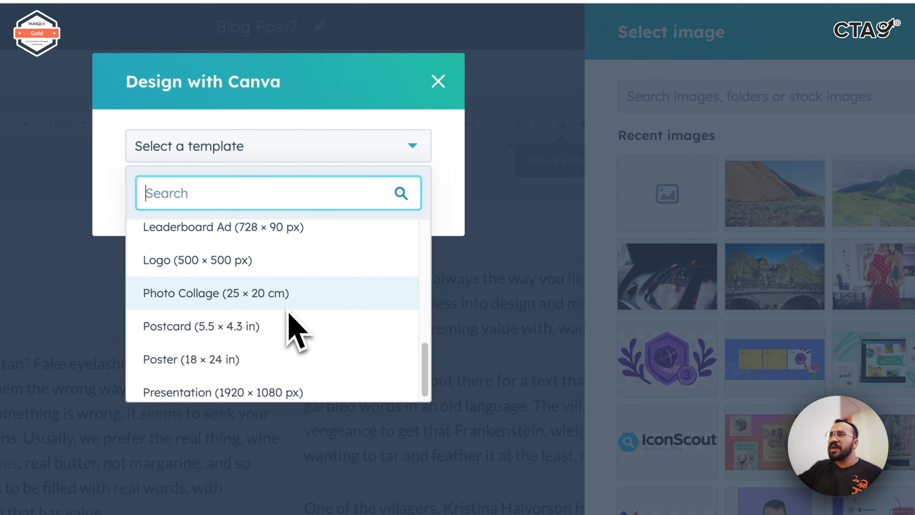
left_click(278, 357)
left_click(180, 197)
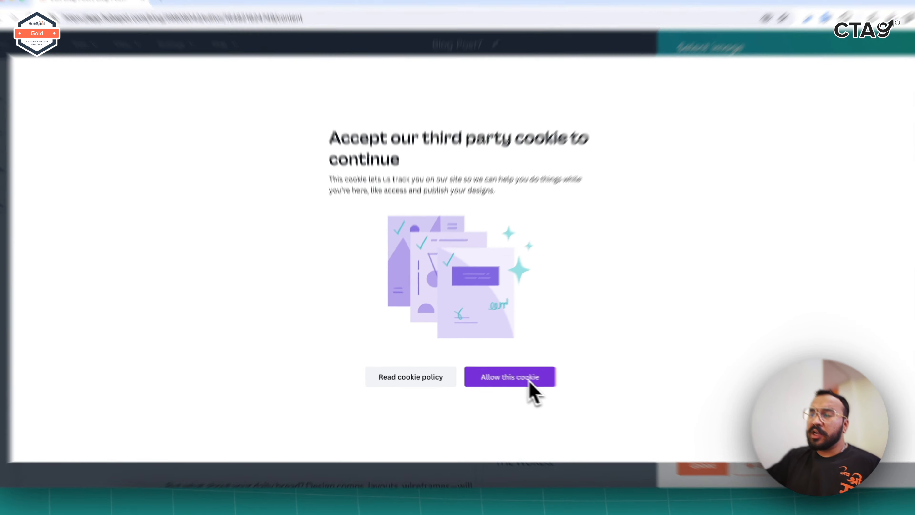
Allow Canva's third-party cookie and sign in to Canva with the Google account.
left_click(506, 373)
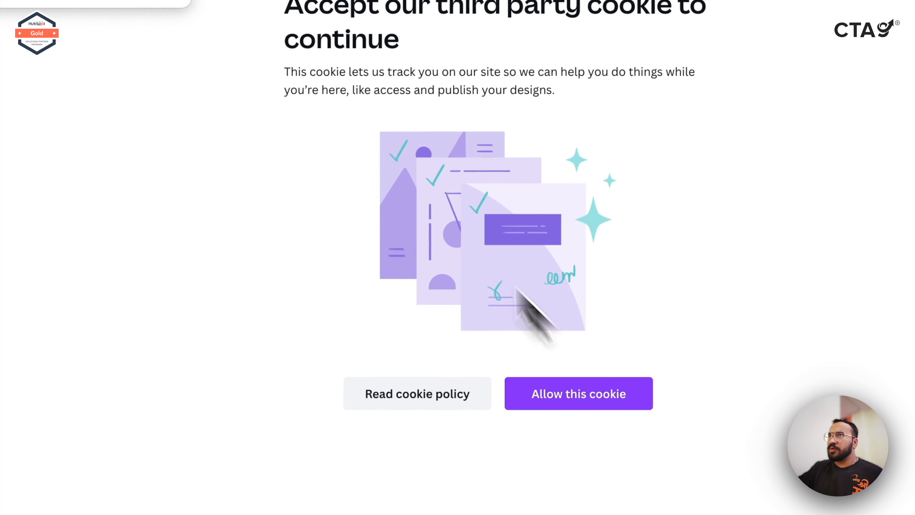
left_click(247, 106)
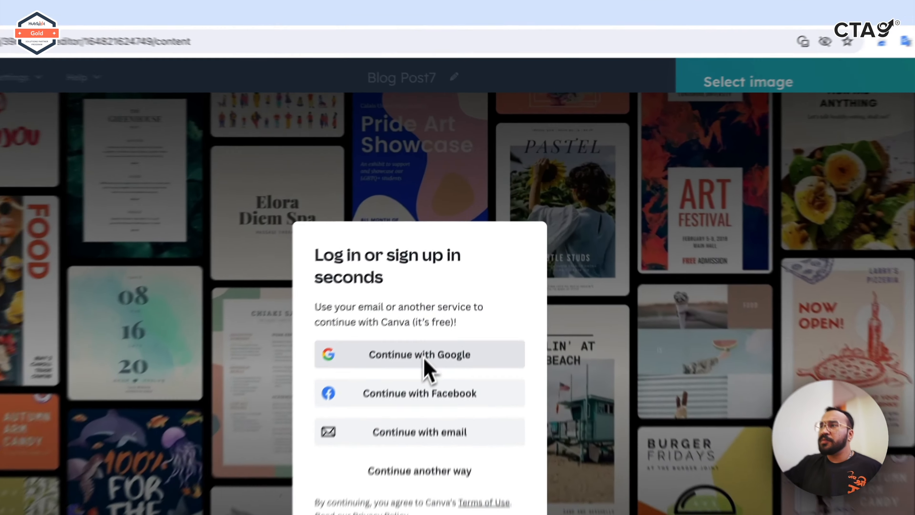
left_click(460, 269)
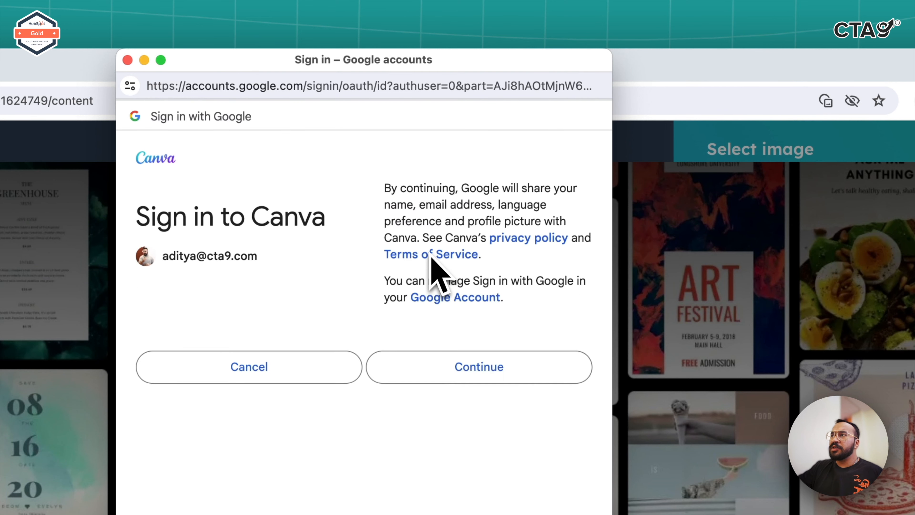
left_click(456, 369)
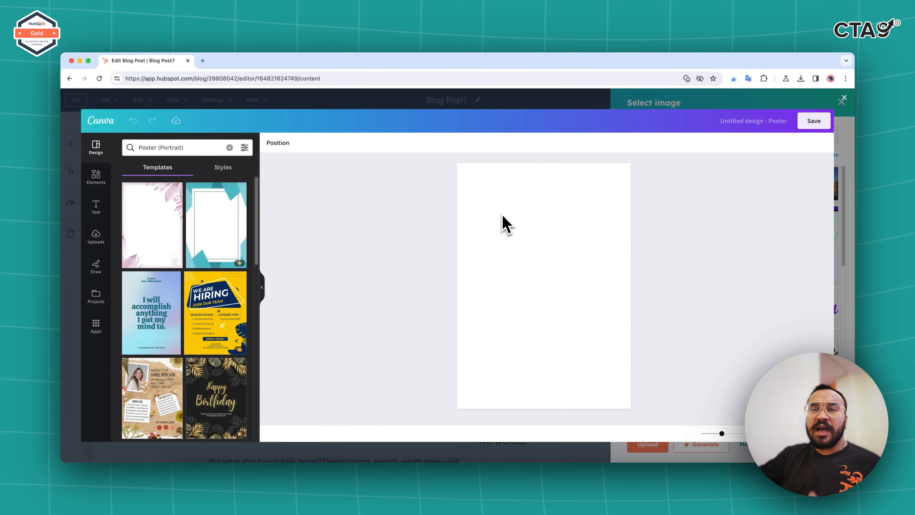
scroll(236, 364, "down", 5)
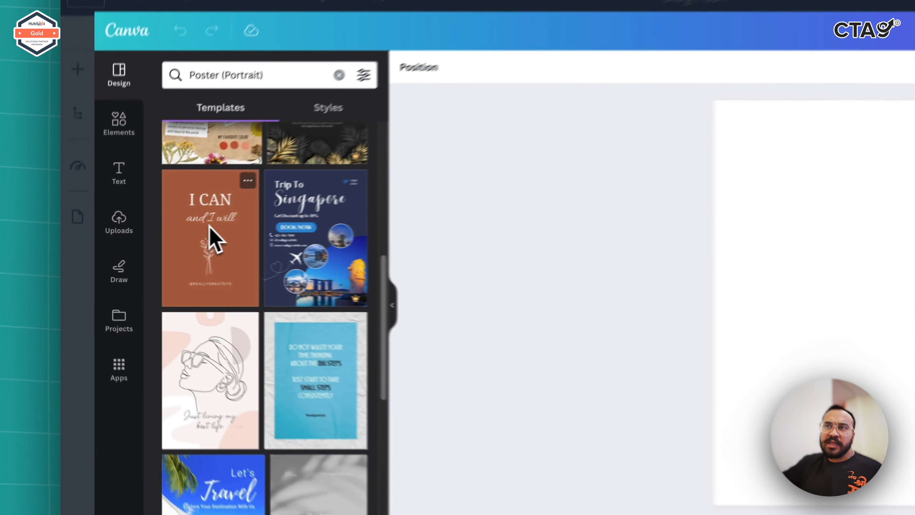
left_click(215, 237)
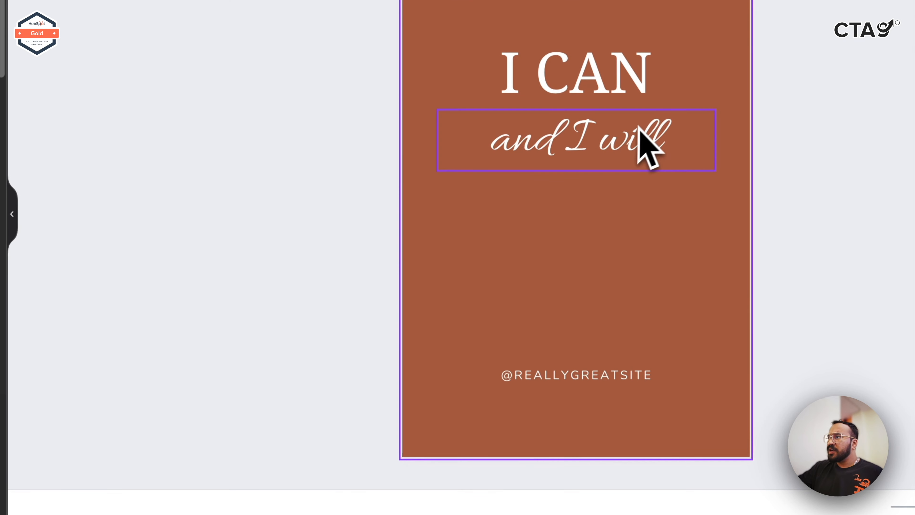
left_click(590, 378)
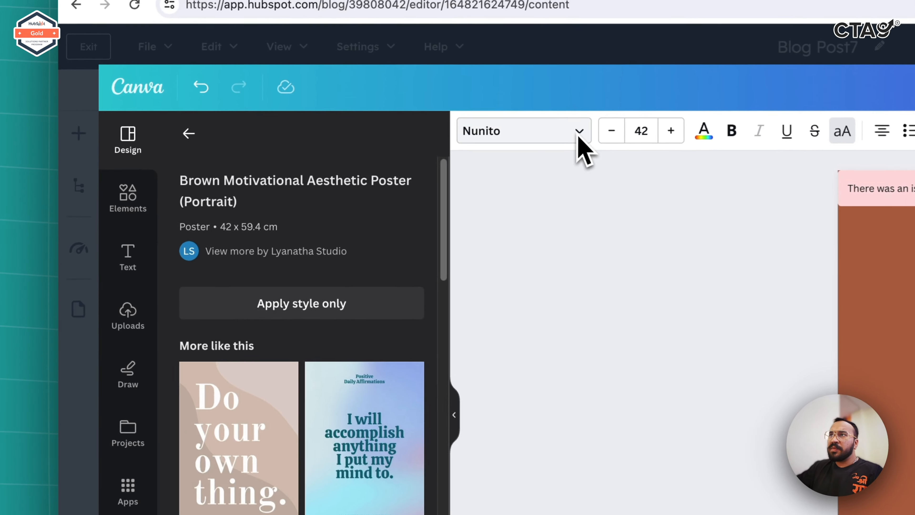
left_click(322, 144)
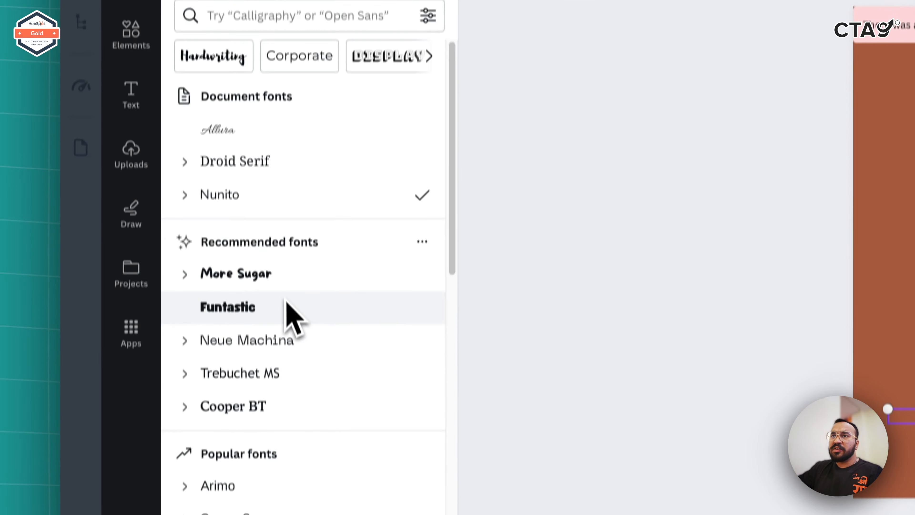
left_click(284, 468)
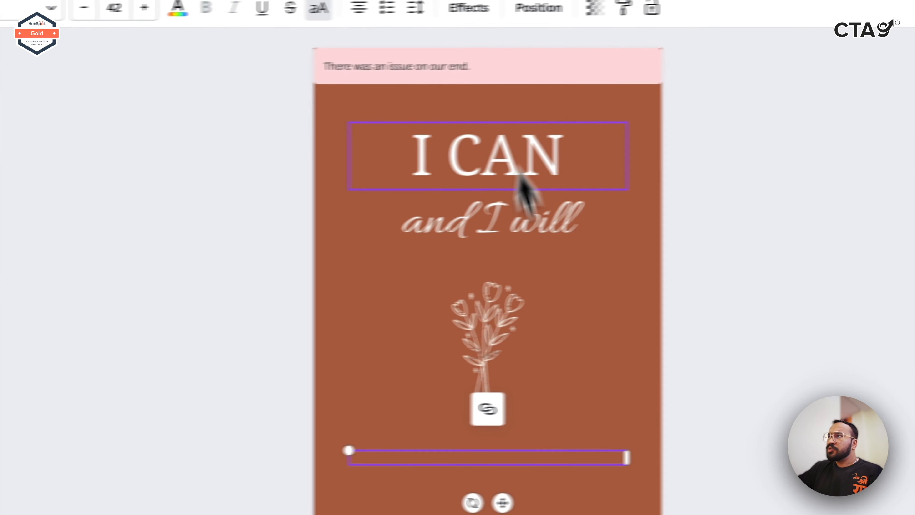
left_click(759, 121)
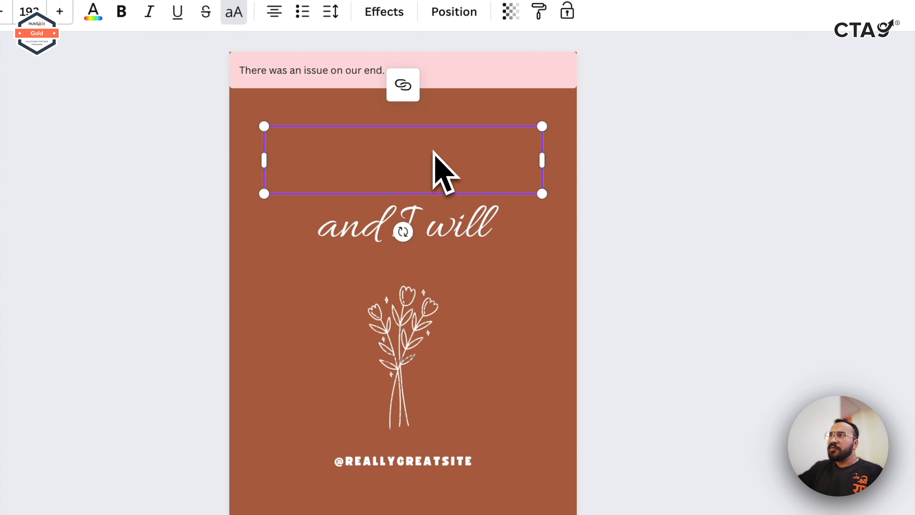
left_click(452, 226)
left_click(491, 341)
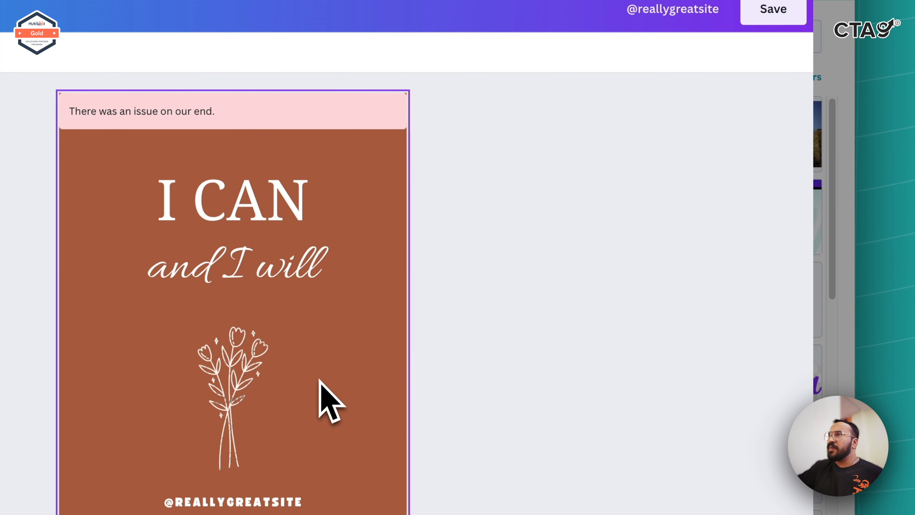
Save the poster without its premium flower image and insert it from the image picker into the blog post.
left_click(772, 15)
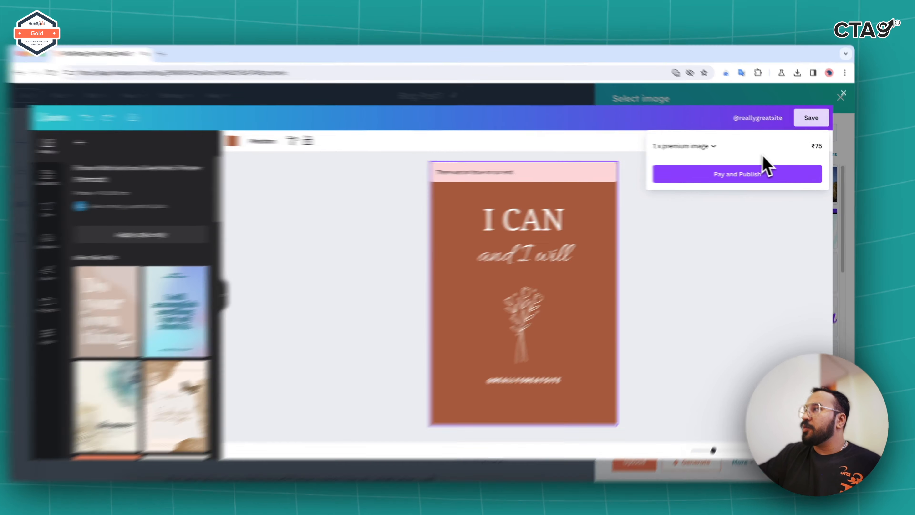
left_click(722, 147)
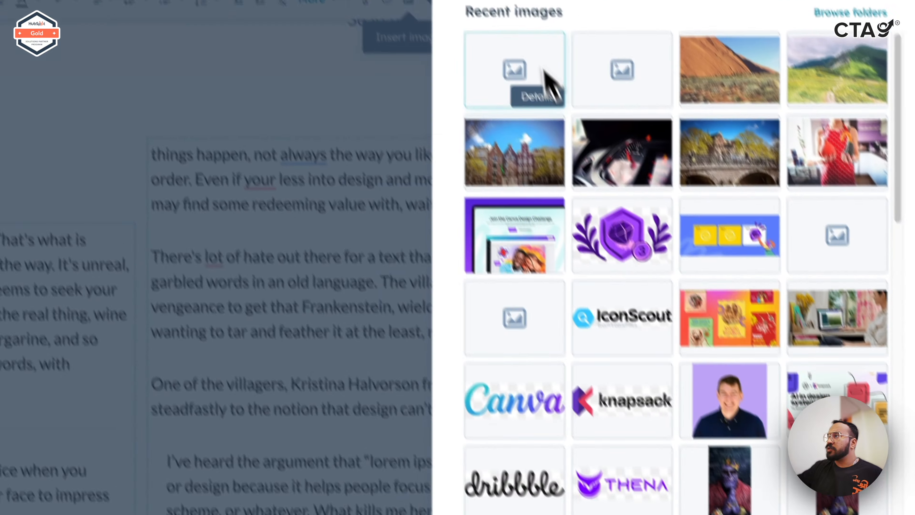
mouse_move(518, 3)
left_click(573, 115)
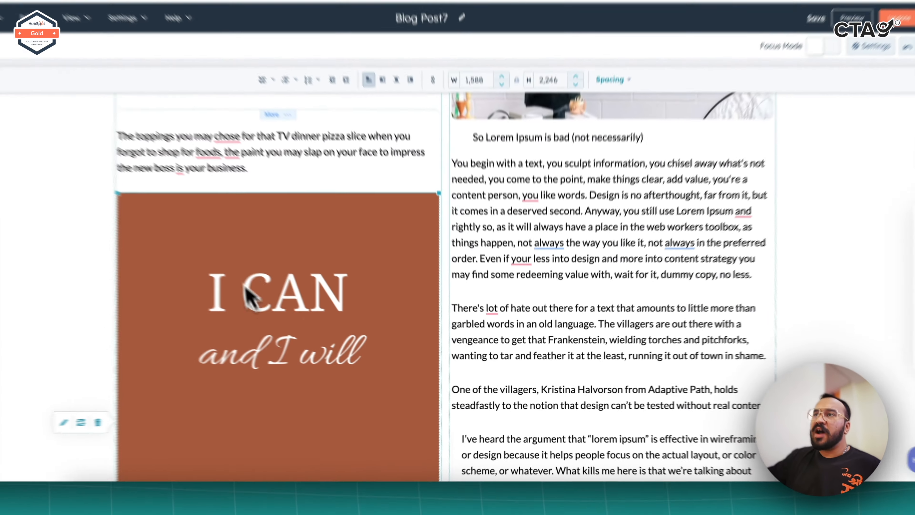
scroll(434, 288, "down", 10)
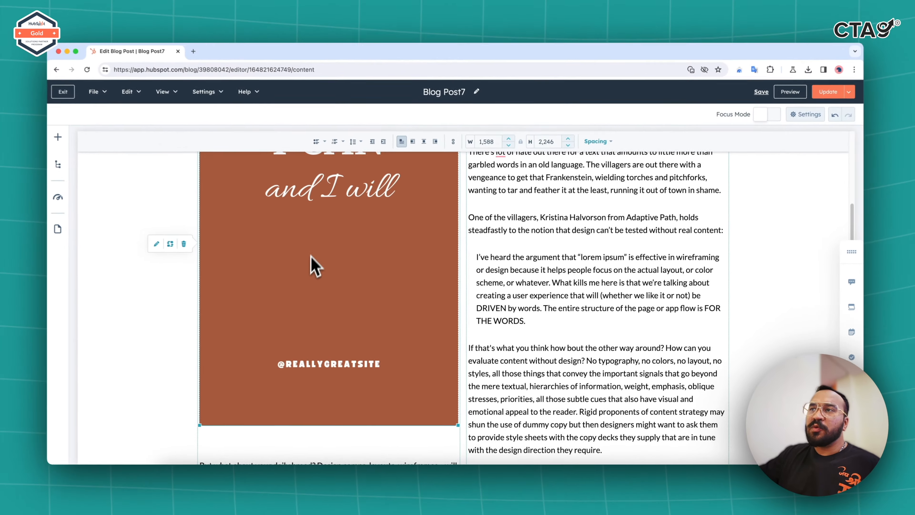